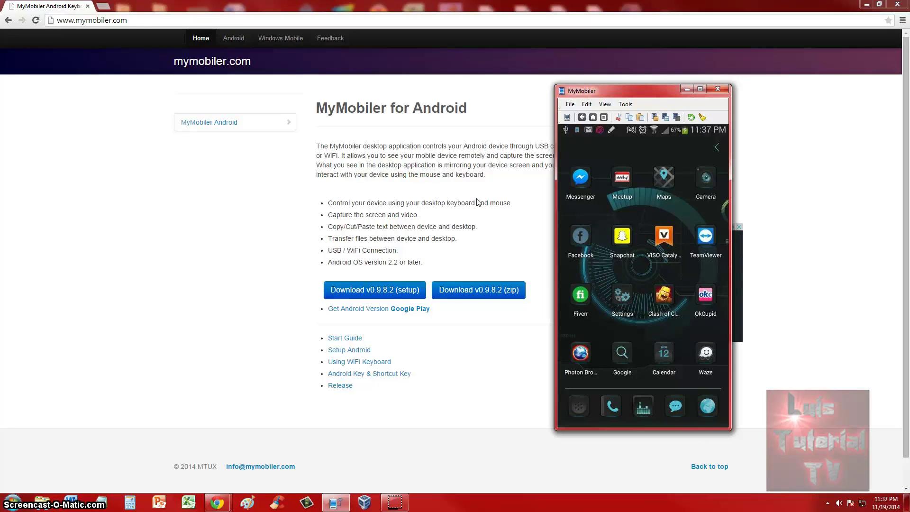
- Move the MyMobiler window to the middle of the web page and browse the phone's home screen pages, ending on the main one
left_click_drag(643, 89, 429, 89)
left_click(402, 242)
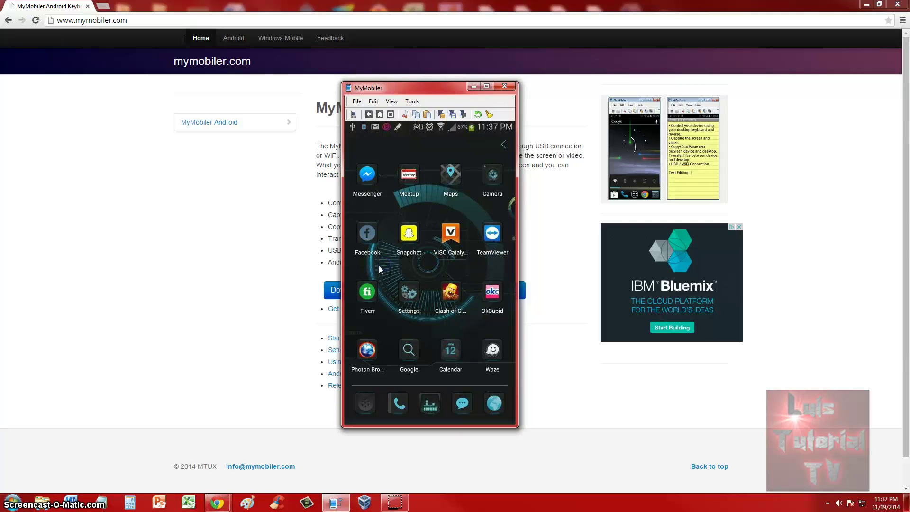
left_click_drag(462, 269, 419, 290)
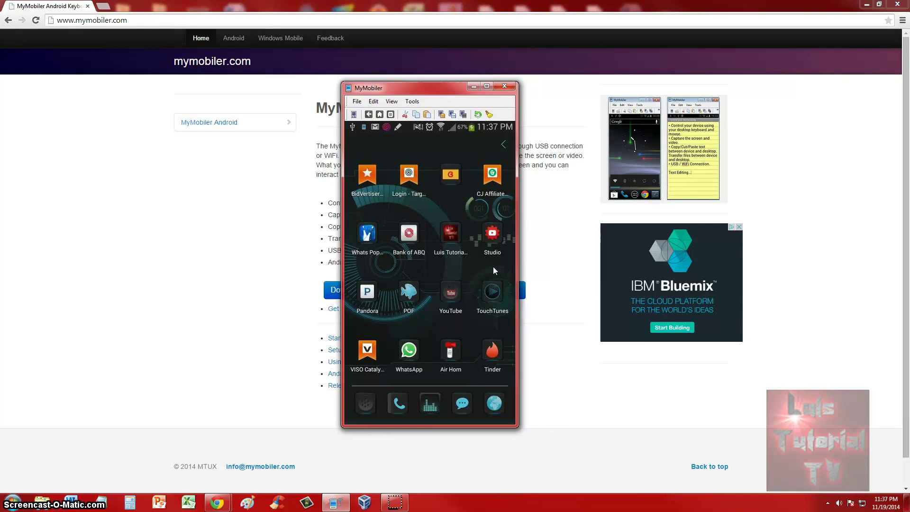
left_click(380, 114)
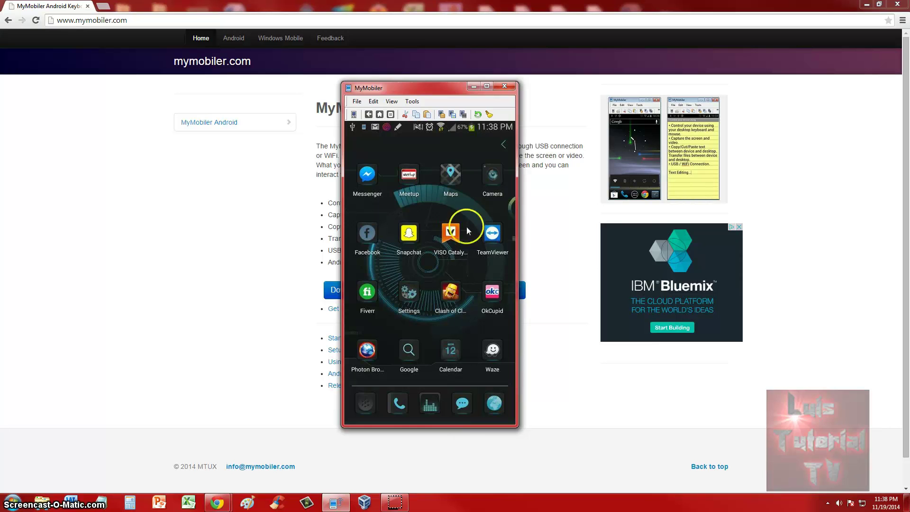
- Move the MyMobiler window aside to uncover the website's feature list, and enlarge the phone mirror to full screen
left_click(274, 222)
left_click_drag(400, 90, 677, 115)
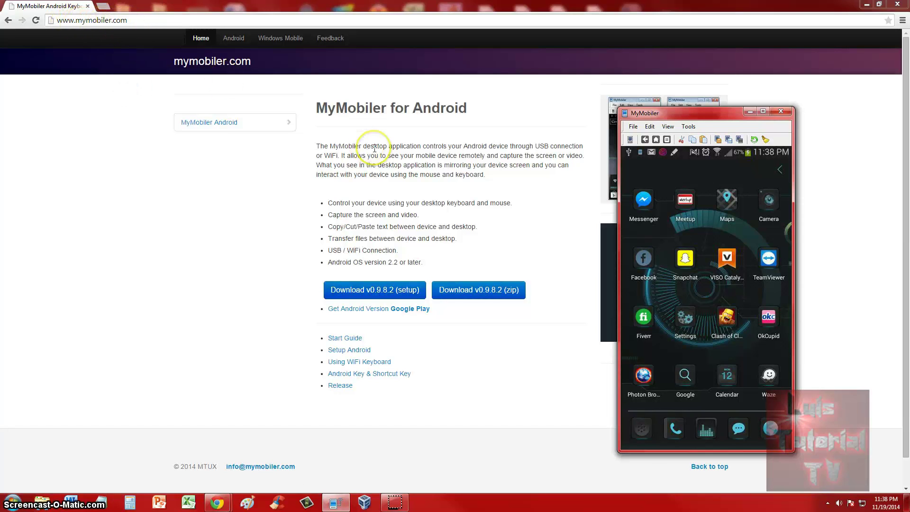
double_click(695, 111)
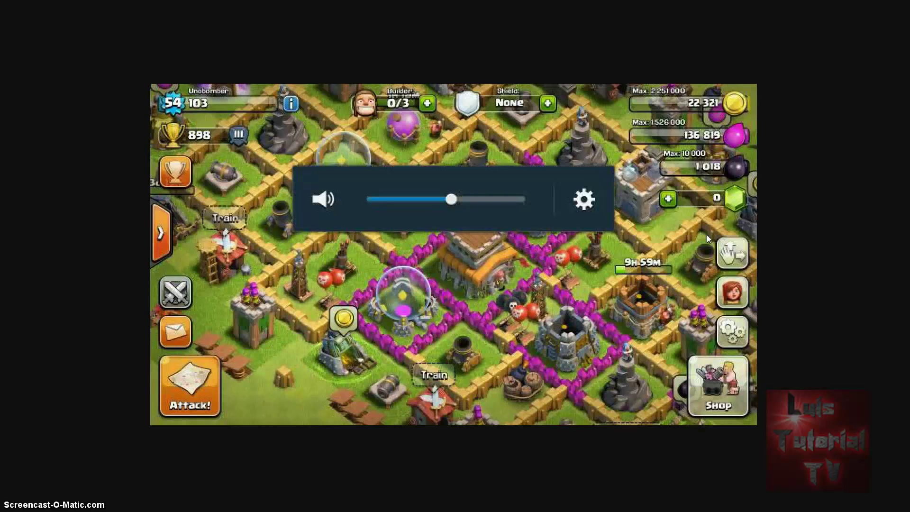
- Collect the gold from the mine beside the walls in the lower part of the Clash of Clans village
left_click(358, 319)
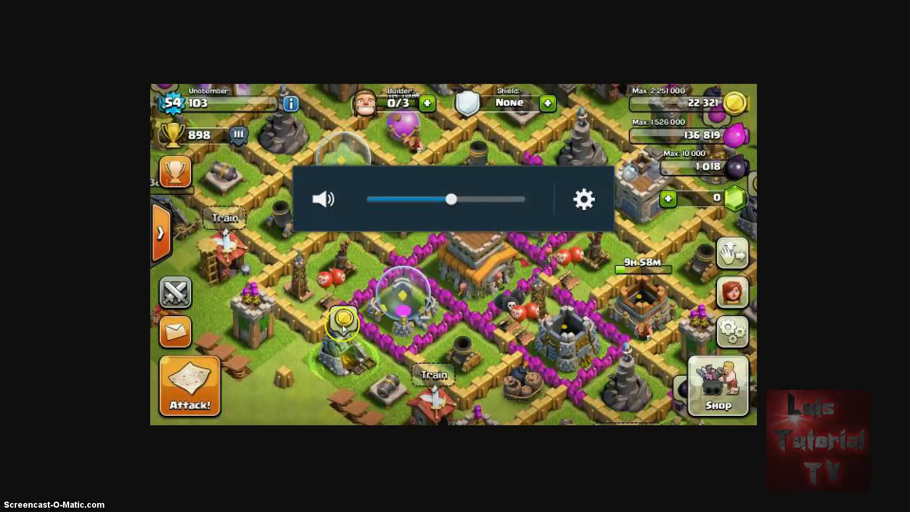
left_click(371, 321)
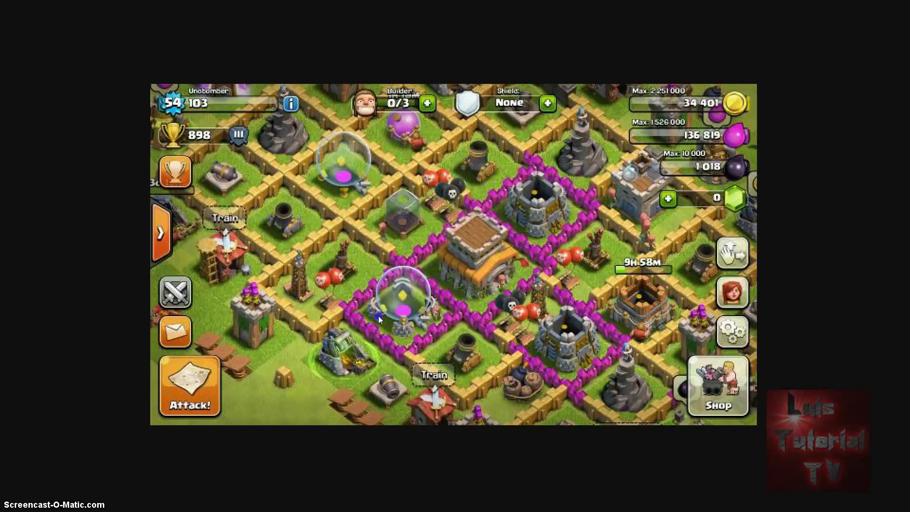
left_click(374, 335)
left_click_drag(374, 335, 331, 321)
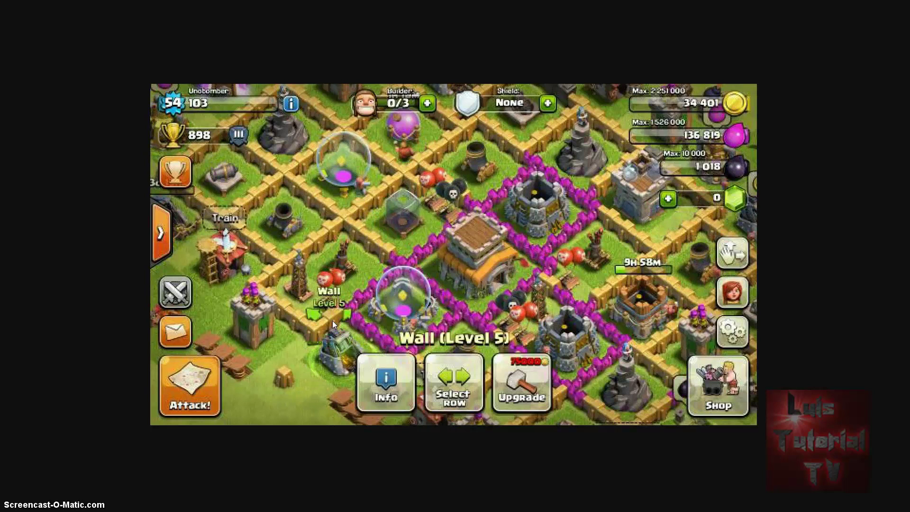
- Collect the elixir and gold from the collectors and mine along the upper edge of the village
key("Left")
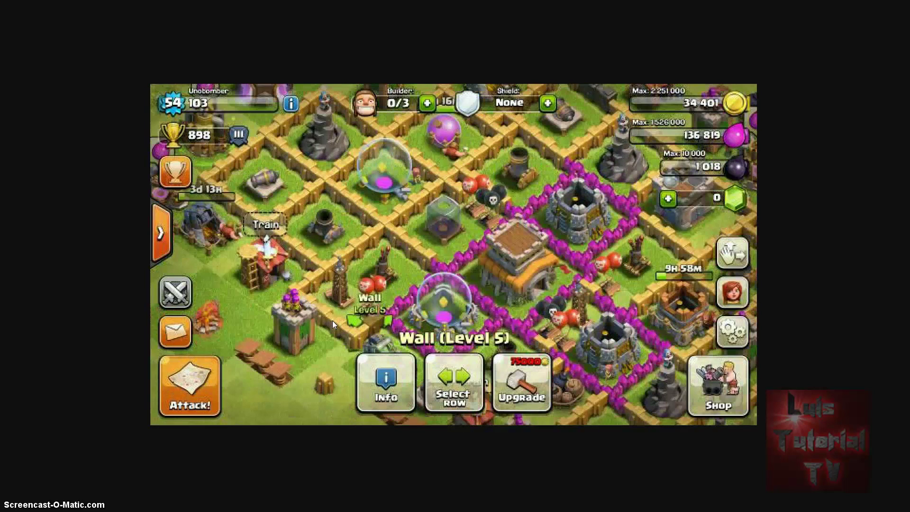
key("Left")
key("Up")
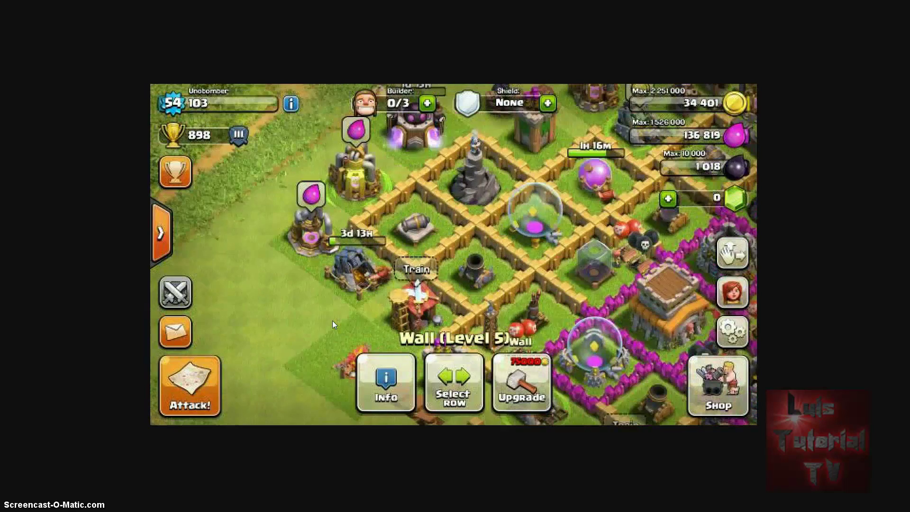
key("Up")
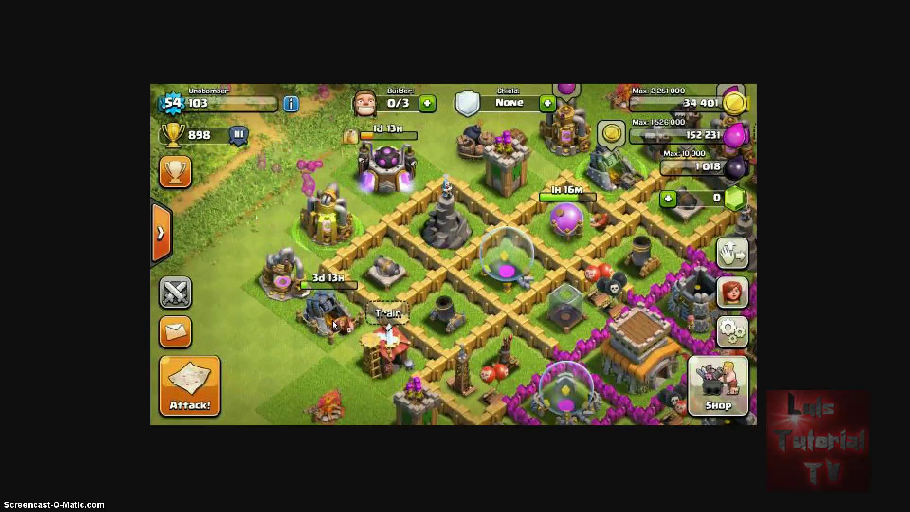
key("Up")
key("Right")
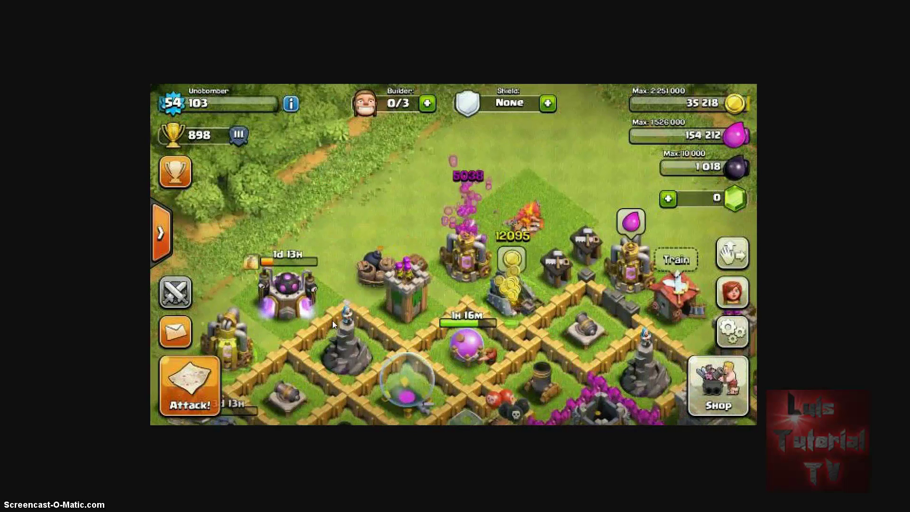
key("Up")
key("Right")
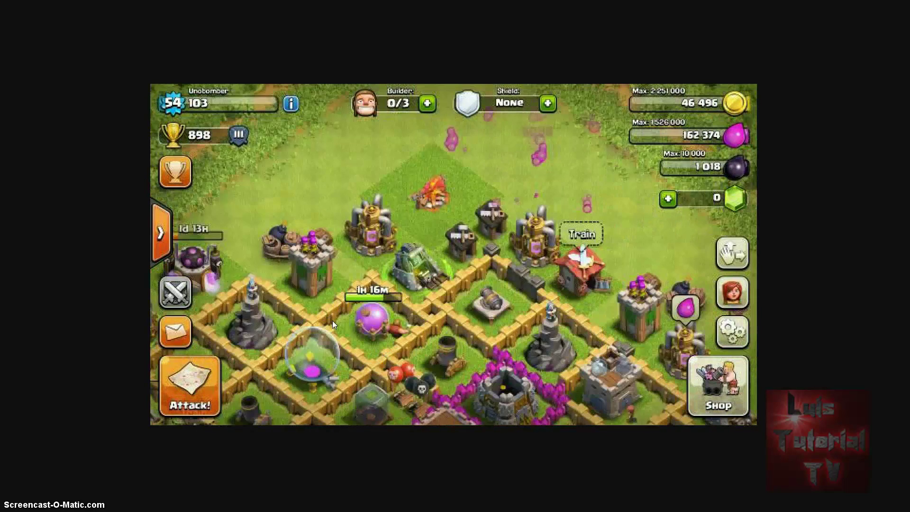
- Collect the remaining elixir, gold and dark elixir along the eastern and southern edges of the village
key("Down")
key("Down")
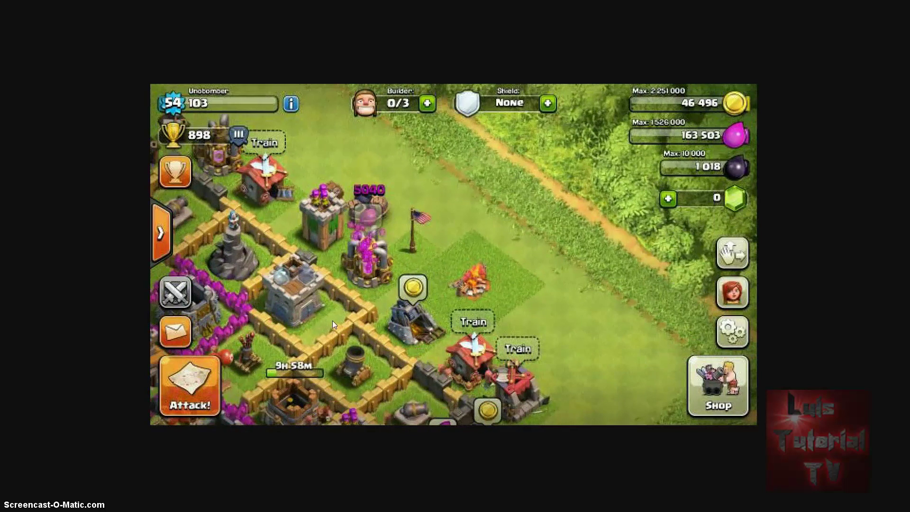
key("Down")
key("Down")
key("Down")
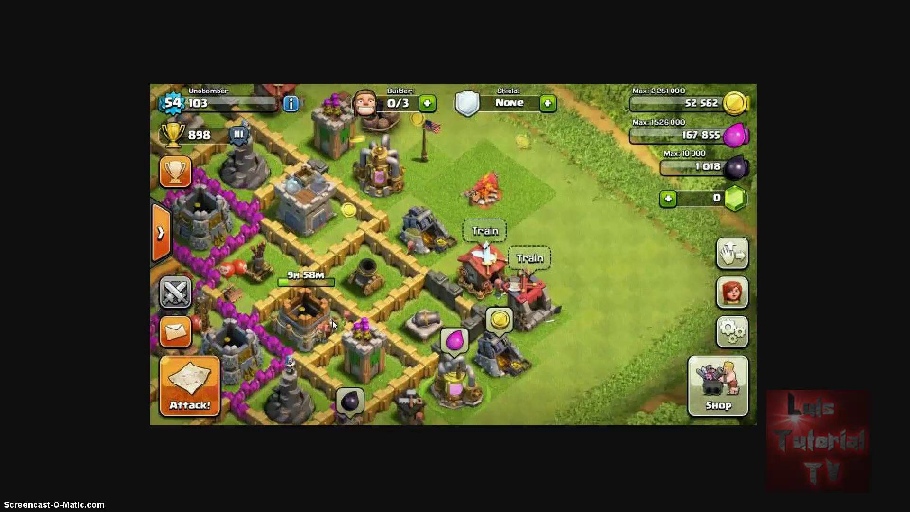
key("Down")
key("Down")
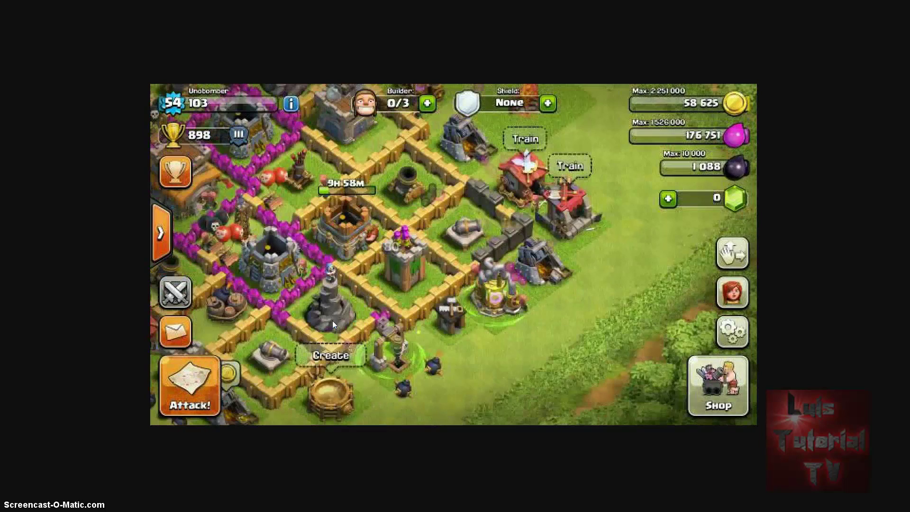
key("Down")
key("Down")
key("Down")
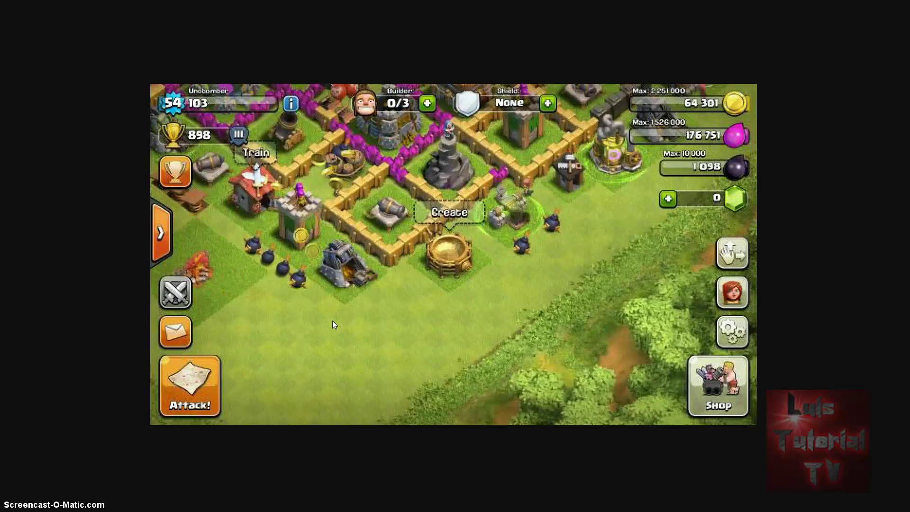
- Bring the village view back to the Town Hall and switch the phone to the Craigslist listings in its browser
key("Up")
key("Up")
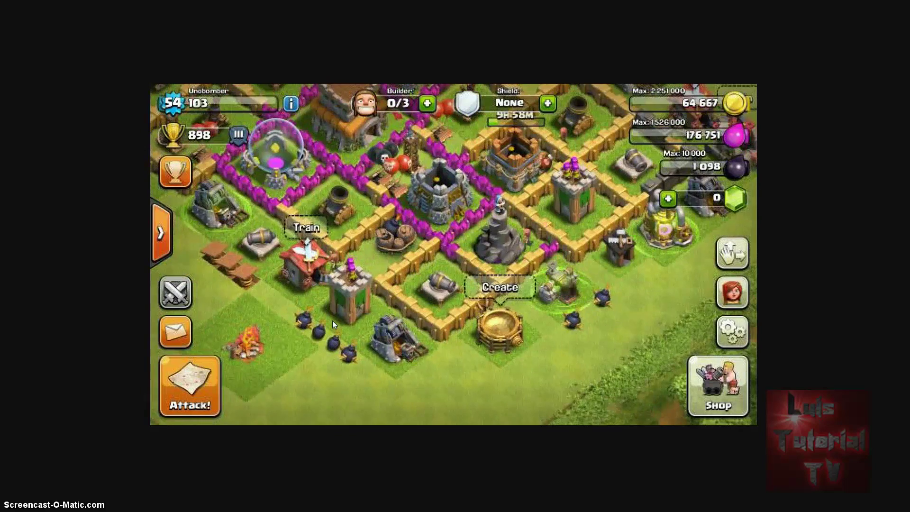
key("Up")
key("Up")
key("Up")
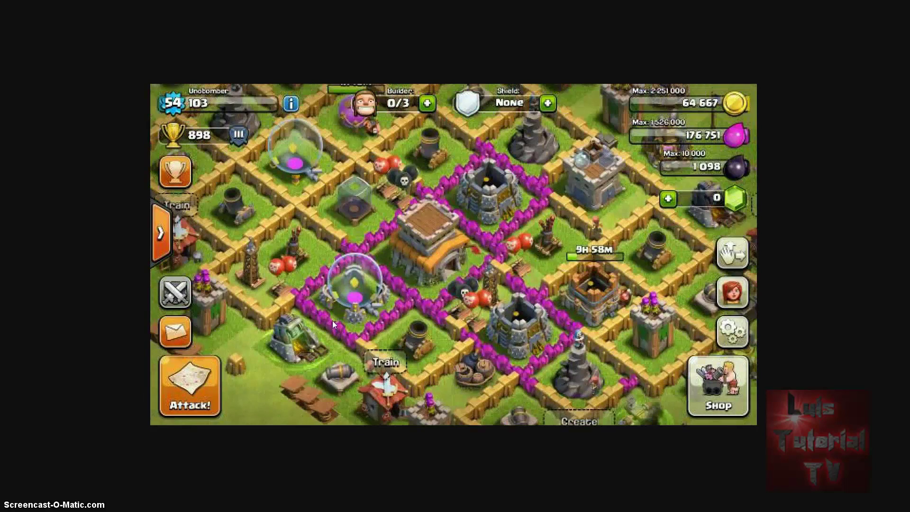
key("Up")
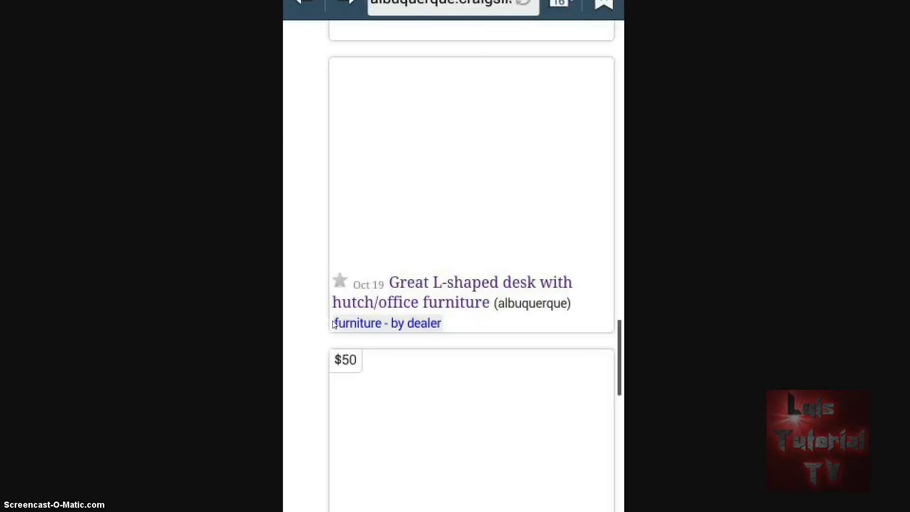
- Browse the office desk listings on the Craigslist page
scroll(333, 324, "down", 3)
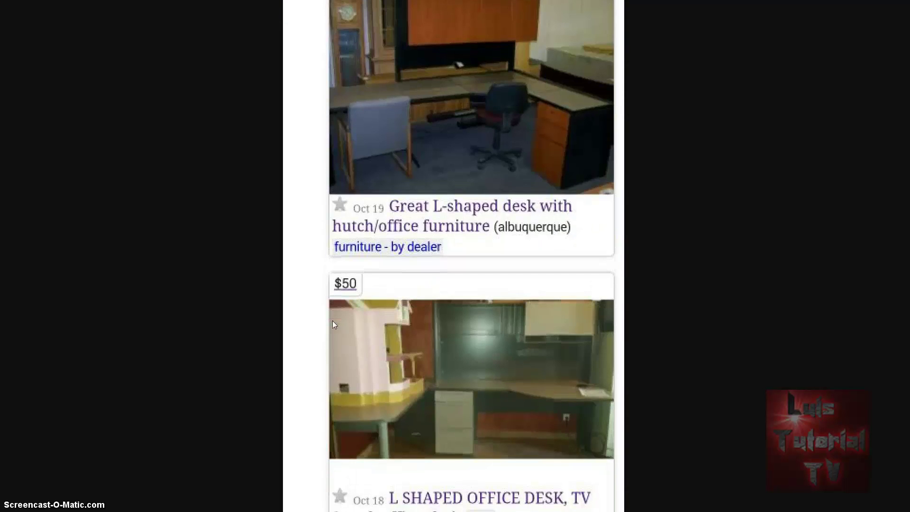
scroll(333, 324, "up", 3)
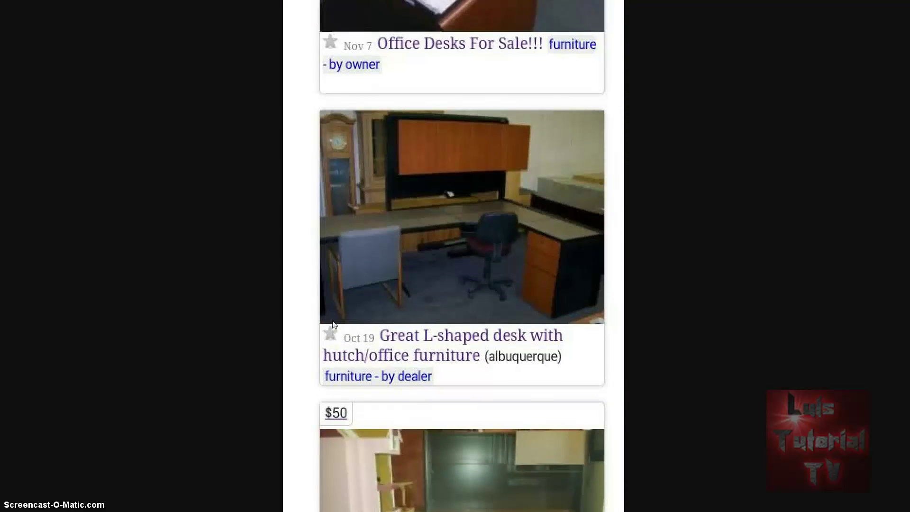
scroll(333, 324, "up", 5)
scroll(333, 324, "up", 2)
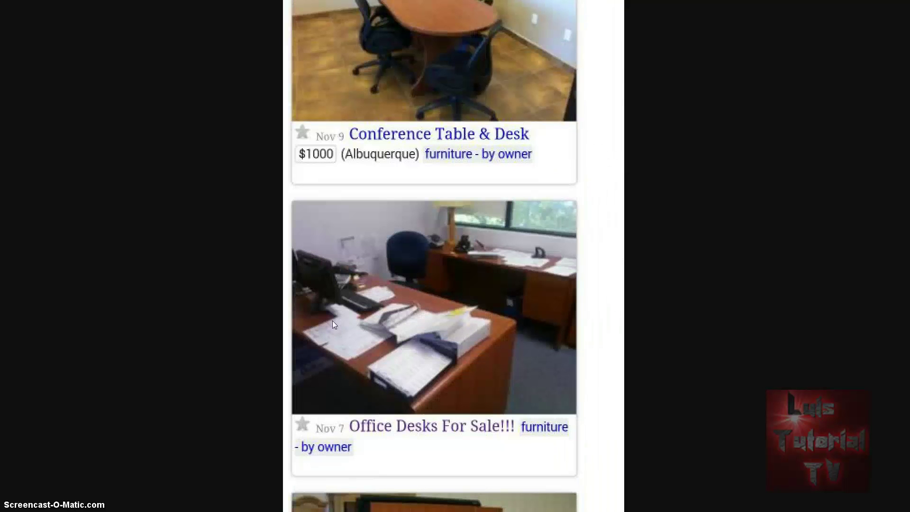
- Return to the phone's home screen and page through its app screens
key("Home")
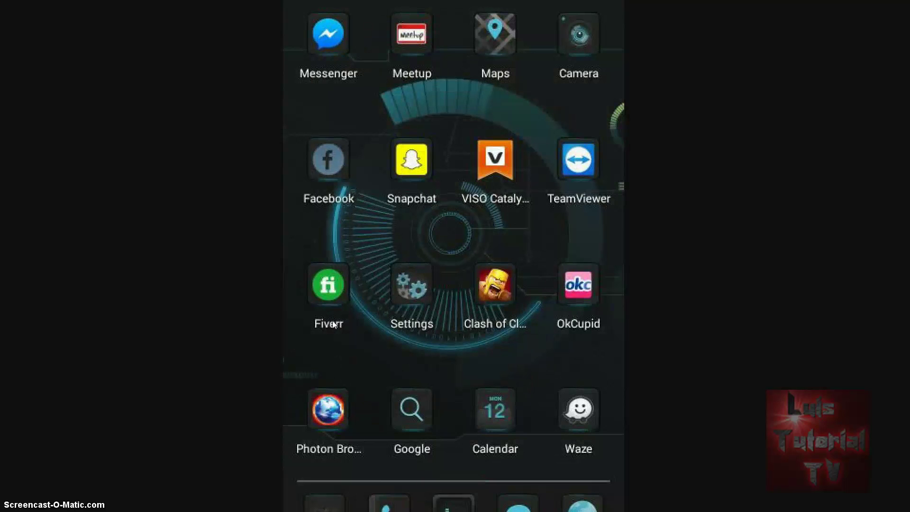
key("Right")
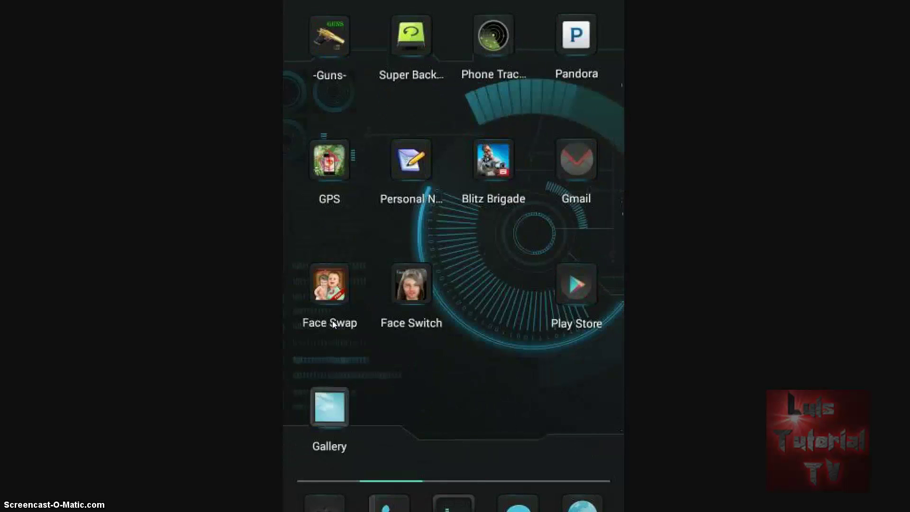
key("Right")
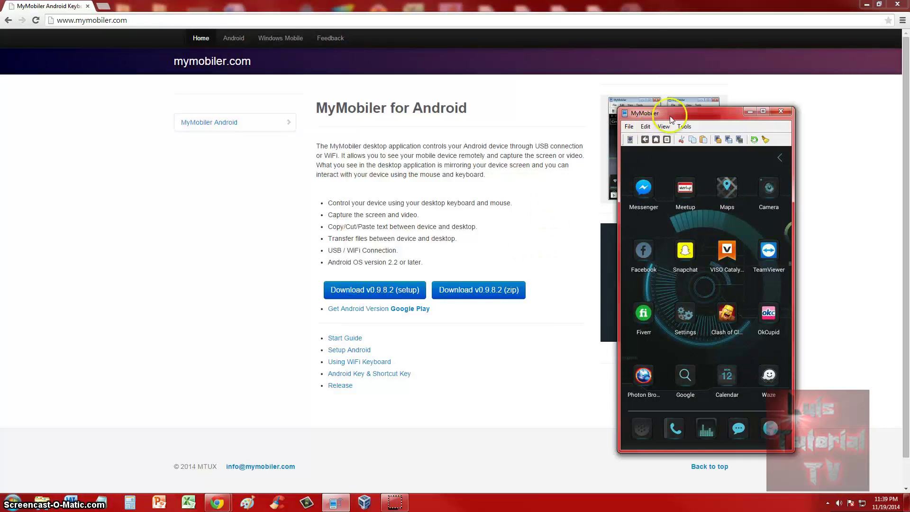
- Place the MyMobiler window over the middle of the web page and look through its view and edit commands
left_click_drag(671, 114, 471, 166)
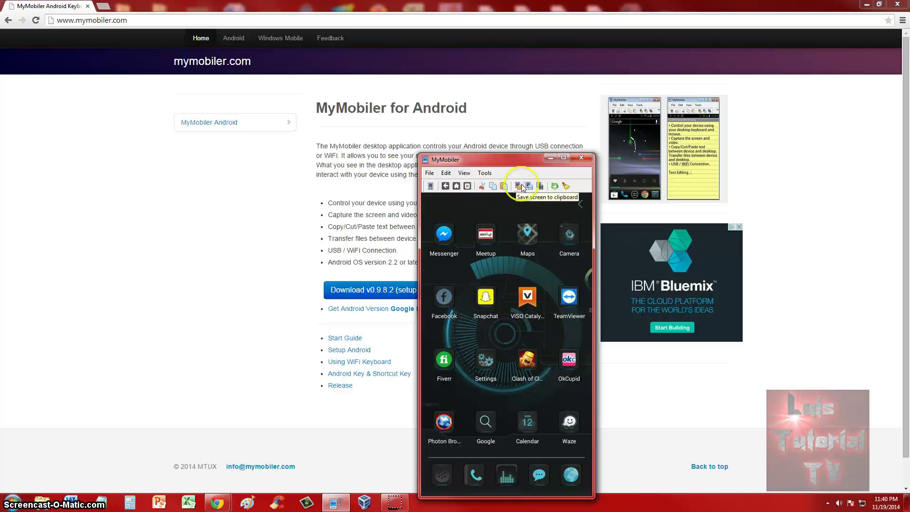
left_click(457, 174)
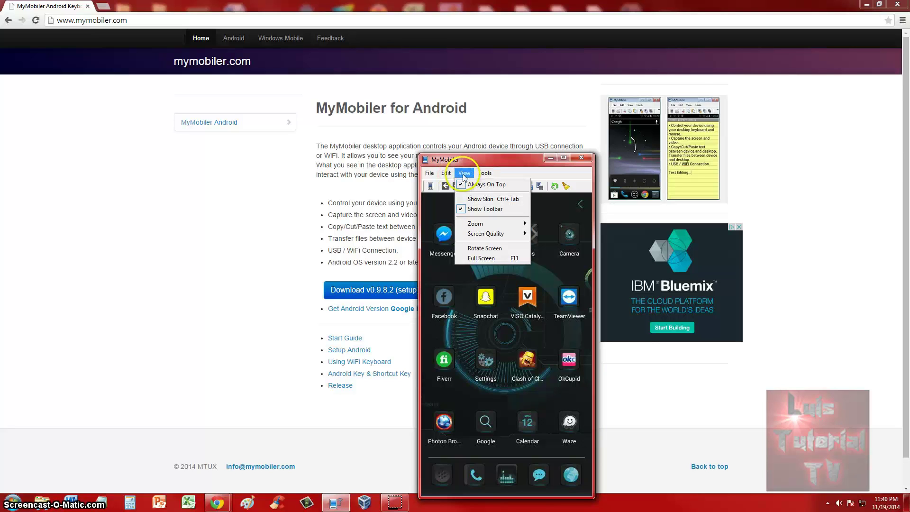
left_click(483, 173)
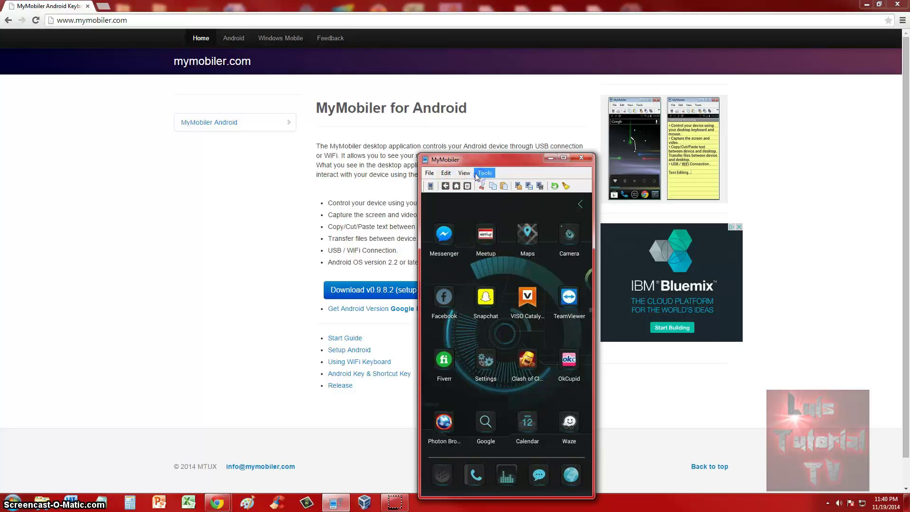
mouse_move(472, 174)
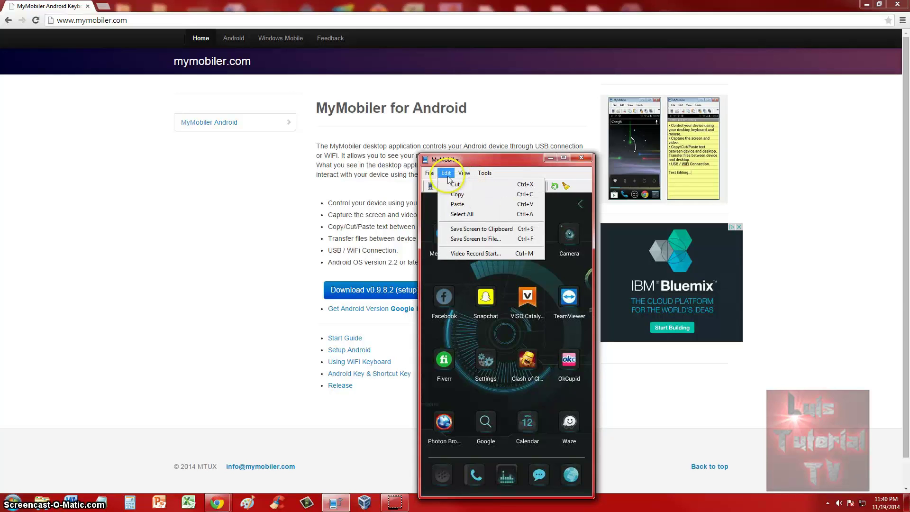
left_click(429, 174)
mouse_move(443, 177)
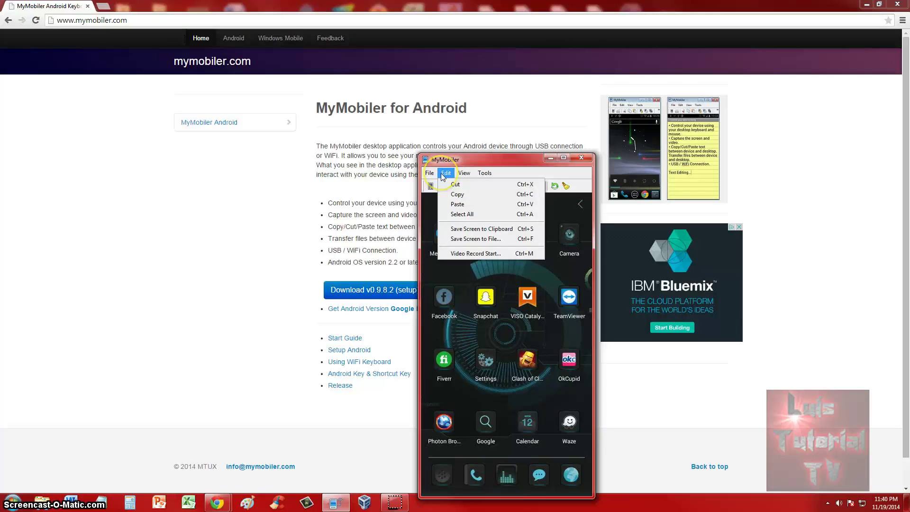
left_click(448, 179)
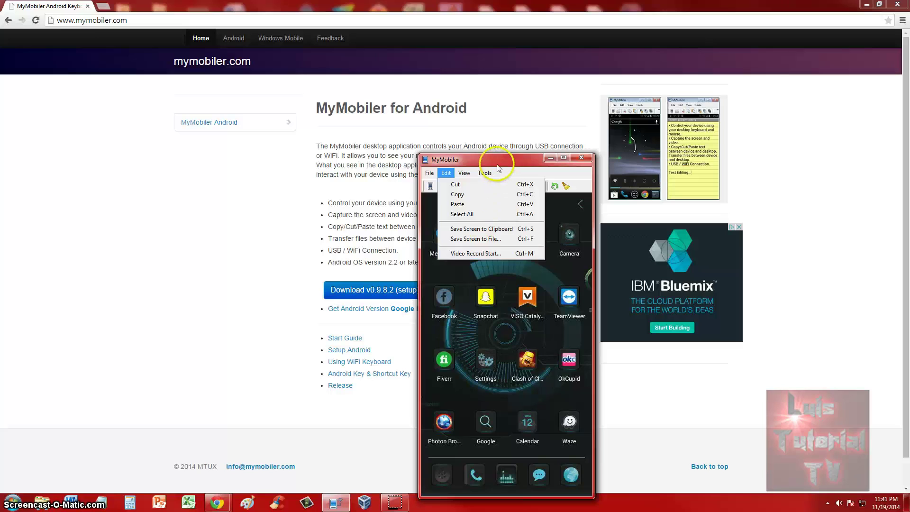
- Reposition the MyMobiler window slightly higher over the web page
left_click_drag(496, 163, 488, 156)
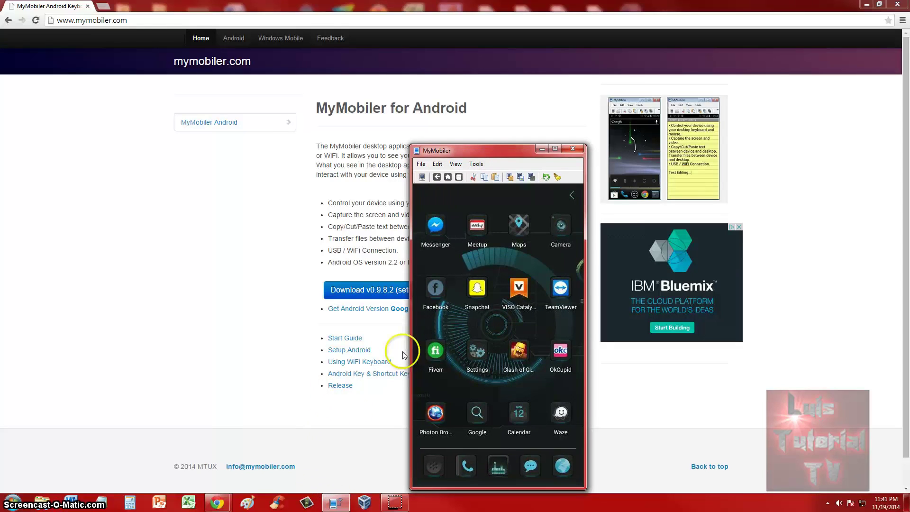
mouse_move(389, 495)
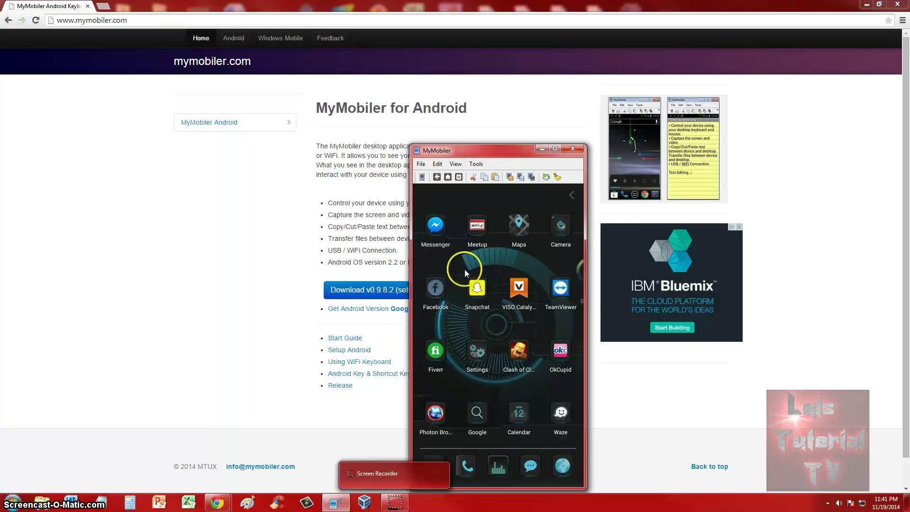
left_click_drag(496, 152, 478, 134)
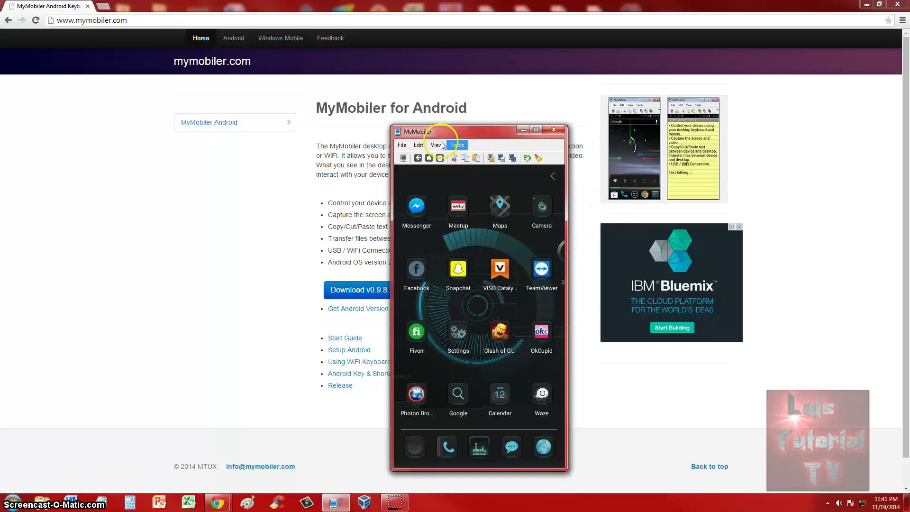
- Review the MyMobiler edit commands and move its window slightly up and to the left over the web page
left_click(418, 145)
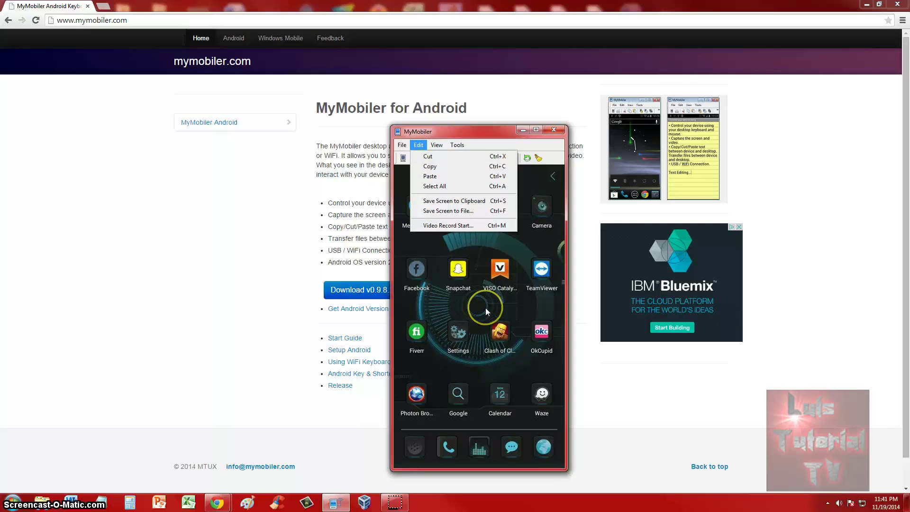
left_click(471, 138)
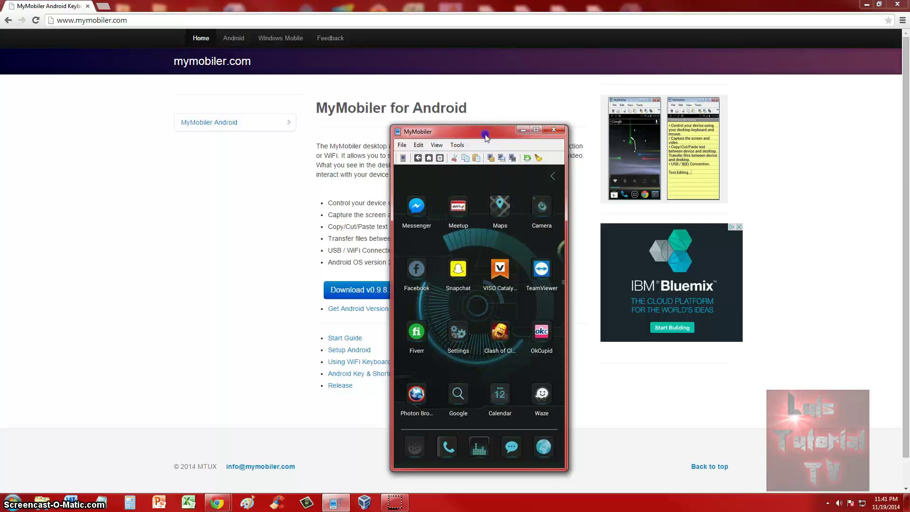
left_click_drag(473, 138, 451, 130)
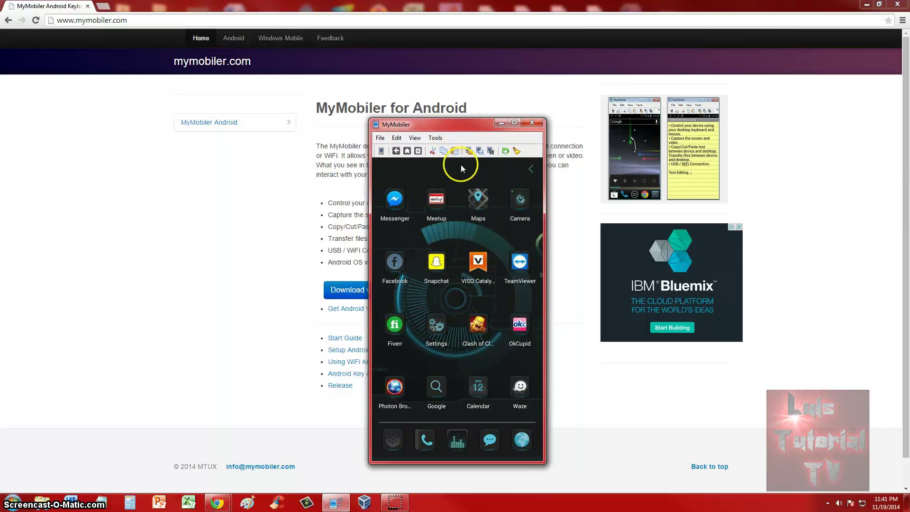
- Review the MyMobiler view commands and switch the phone display to full screen and back to its window
left_click(415, 139)
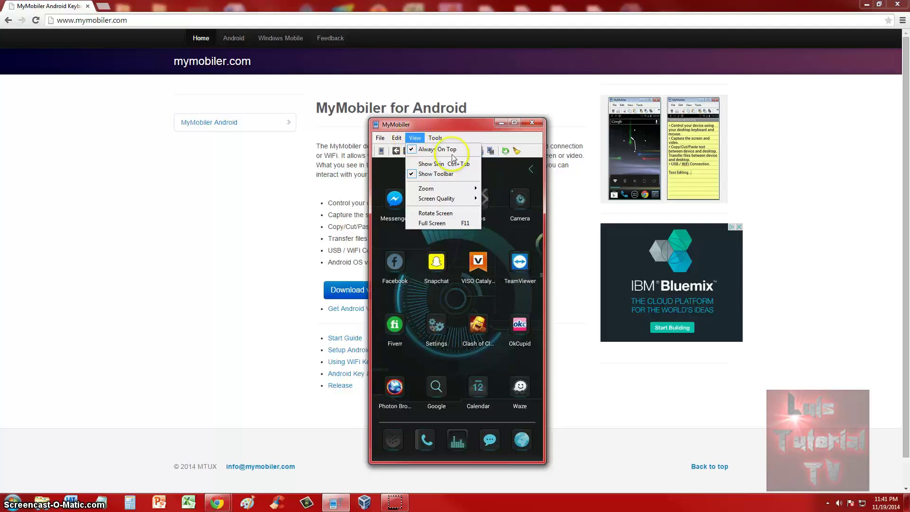
left_click(463, 125)
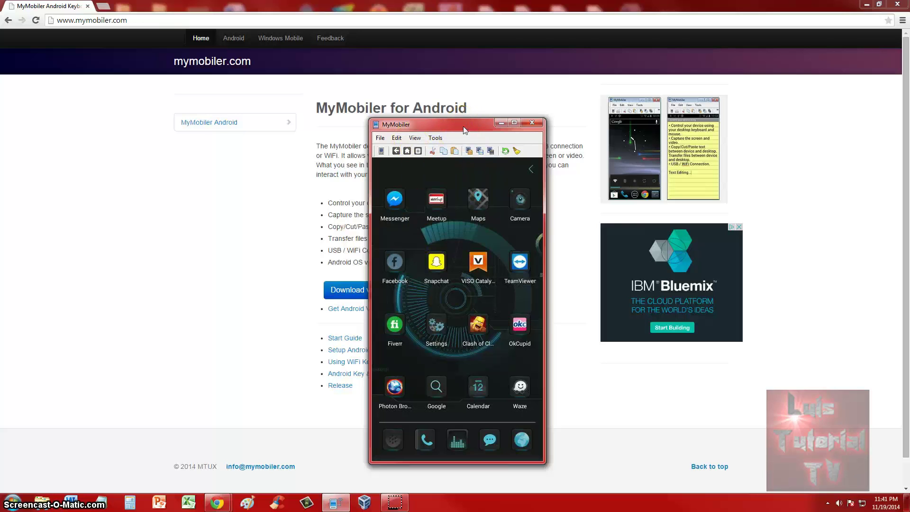
double_click(463, 127)
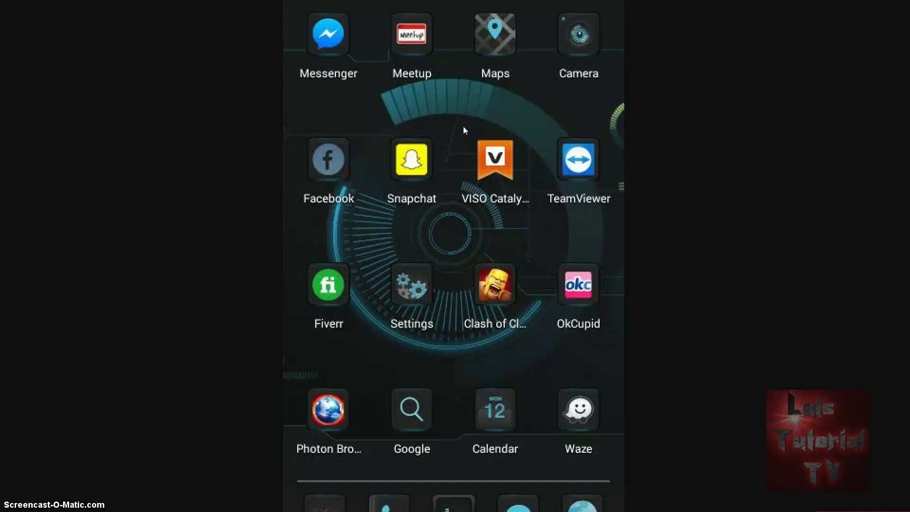
double_click(463, 129)
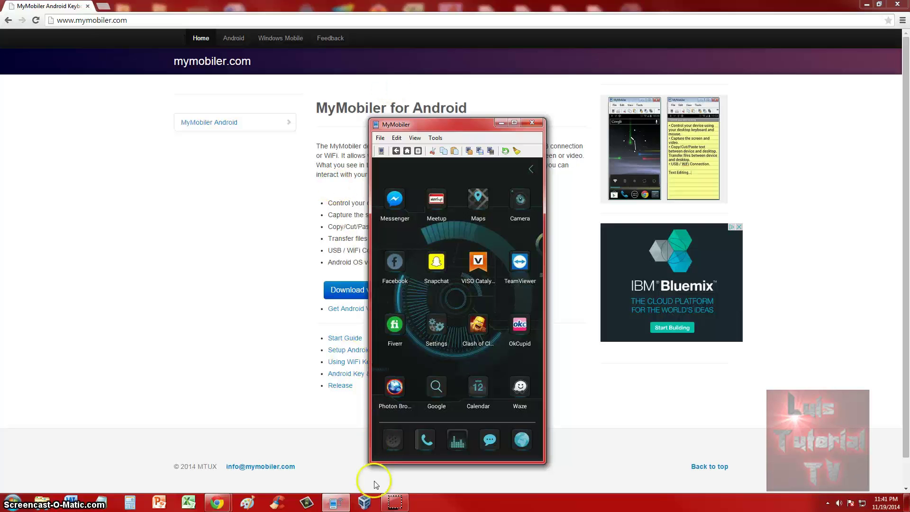
left_click(393, 501)
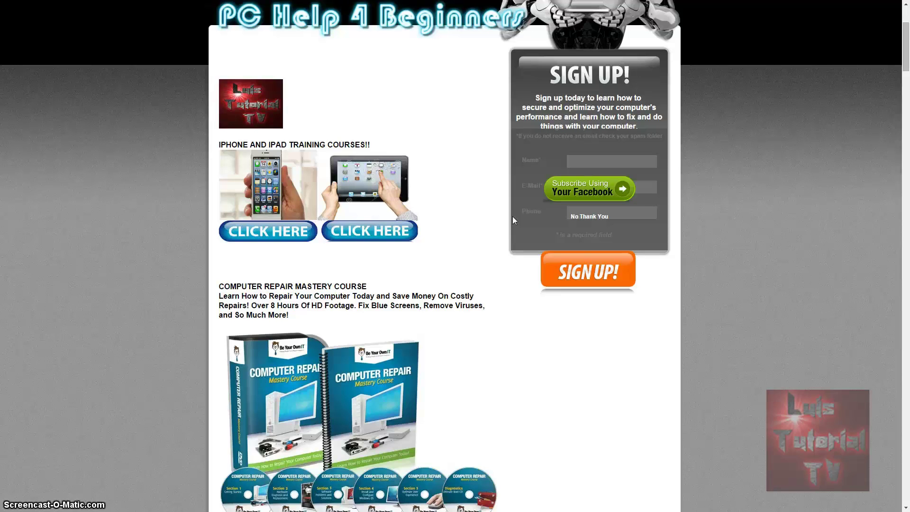
- Browse the course offers on the PC Help 4 Beginners page and decline the Facebook subscription offer covering the sign-up form
scroll(426, 308, "down", 9)
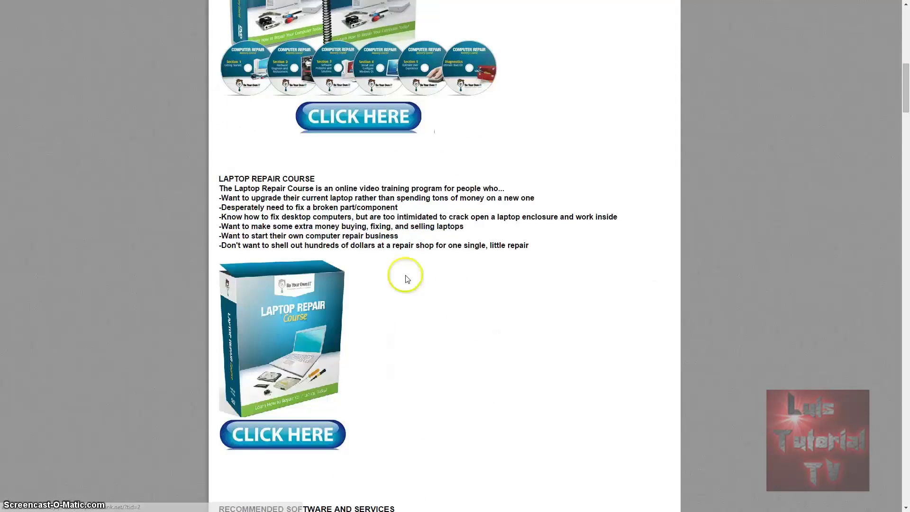
scroll(406, 278, "down", 2)
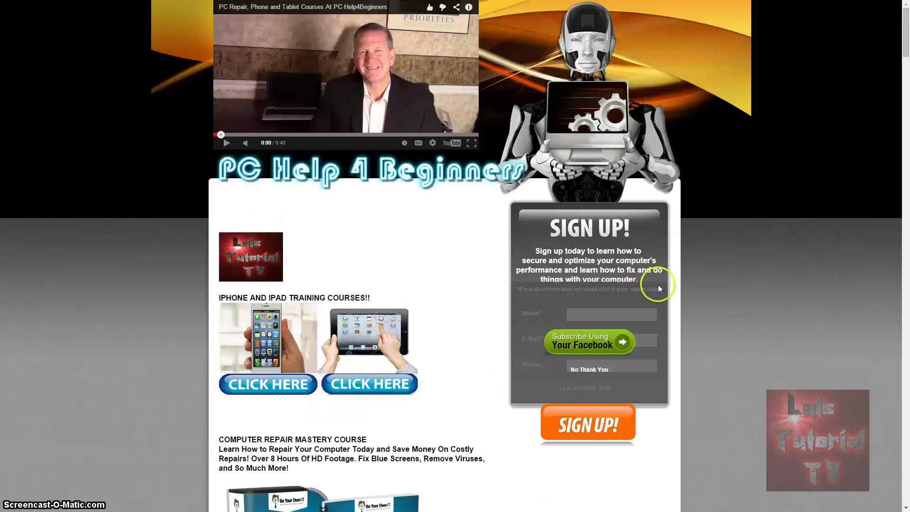
left_click(589, 369)
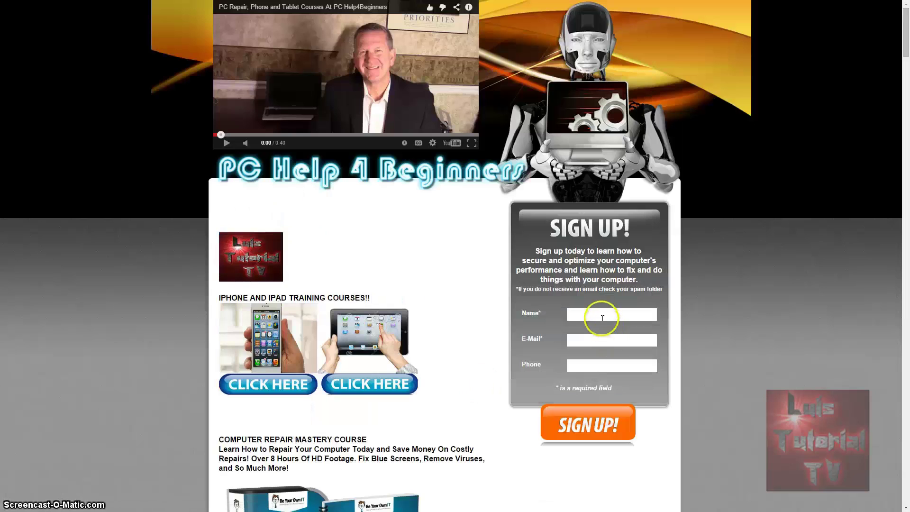
scroll(515, 383, "down", 3)
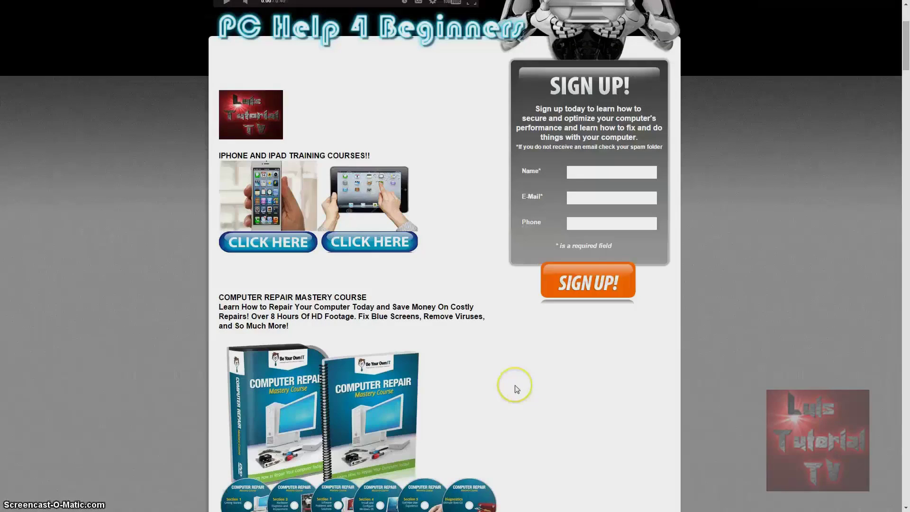